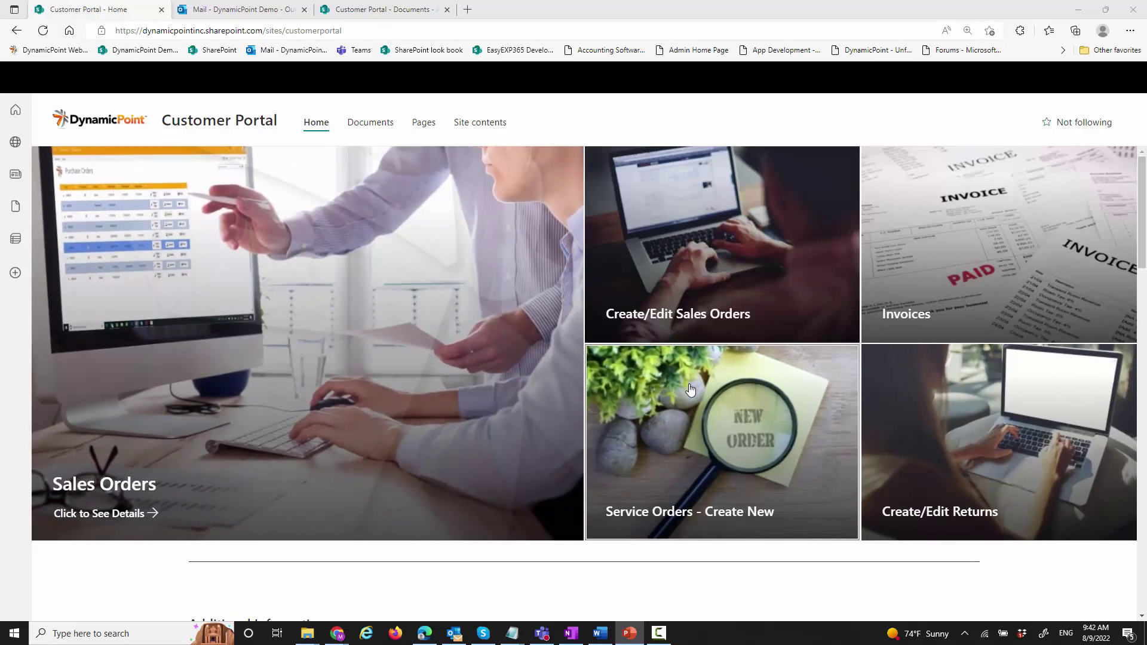
# Open the Customer Portal's Contracts page and bring the six-contract Service Contracts table into view
pyautogui.scroll(-3, 690, 392)
pyautogui.scroll(3, 690, 391)
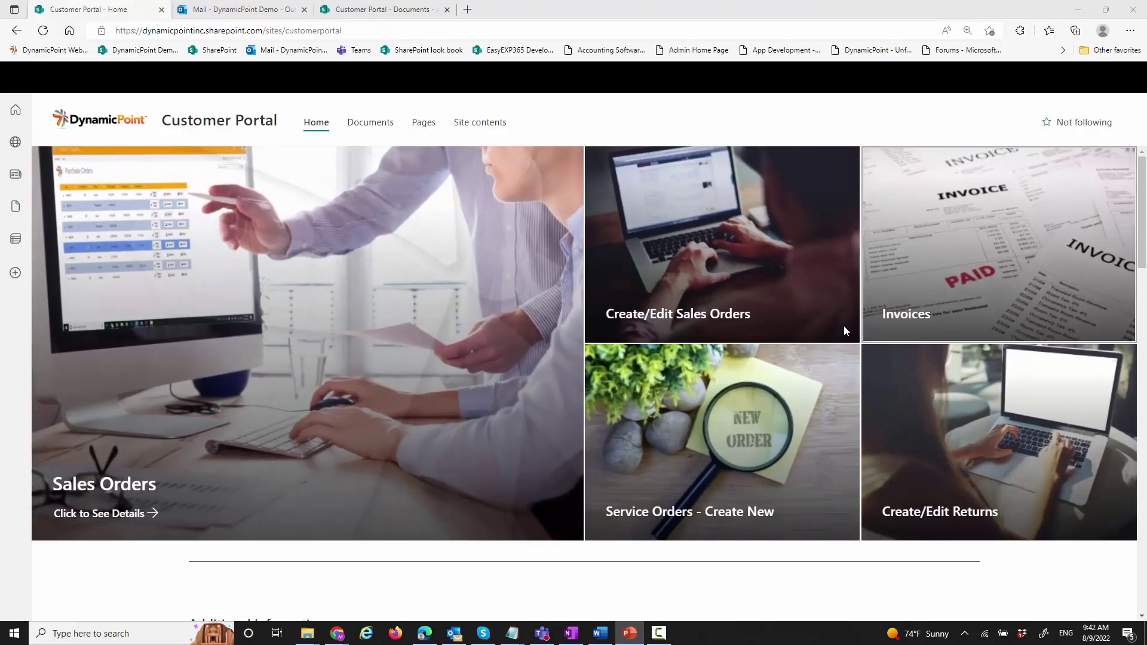
pyautogui.scroll(-3, 1050, 333)
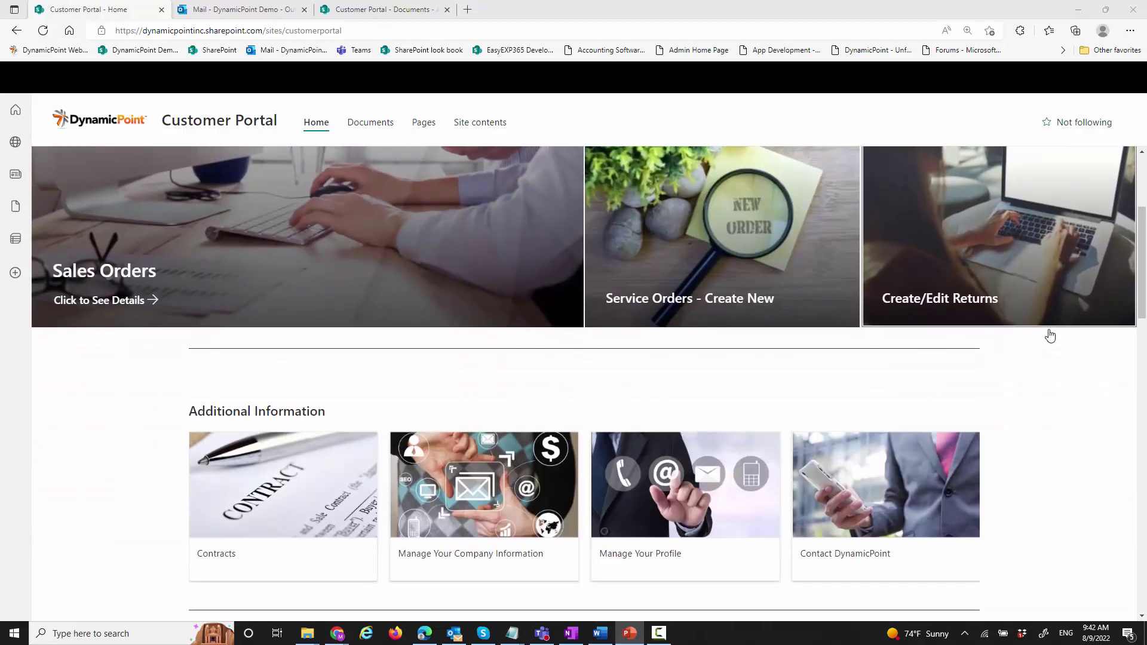
pyautogui.scroll(-5, 1048, 333)
pyautogui.scroll(2, 1046, 340)
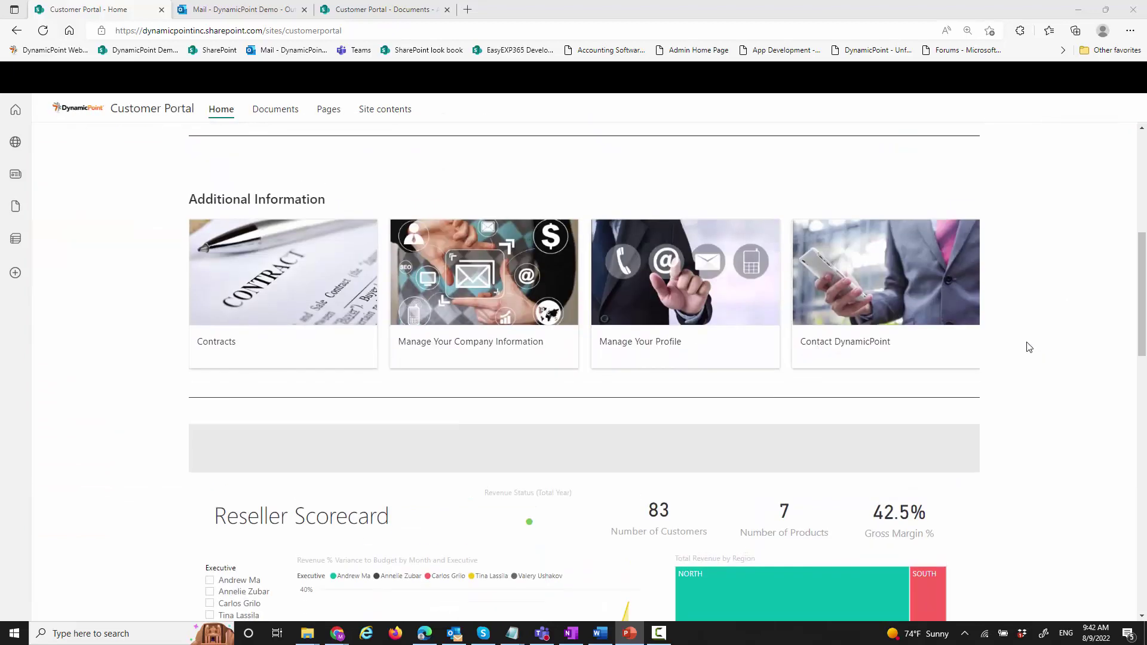
pyautogui.click(285, 289)
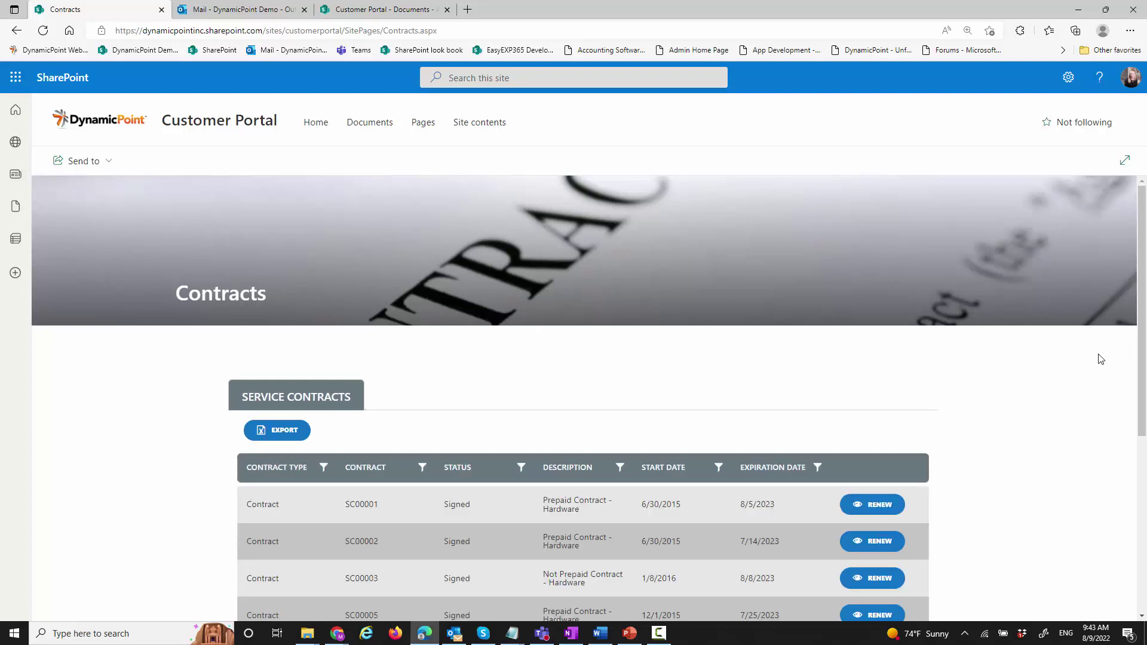
pyautogui.scroll(-1, 947, 371)
pyautogui.scroll(-2, 948, 370)
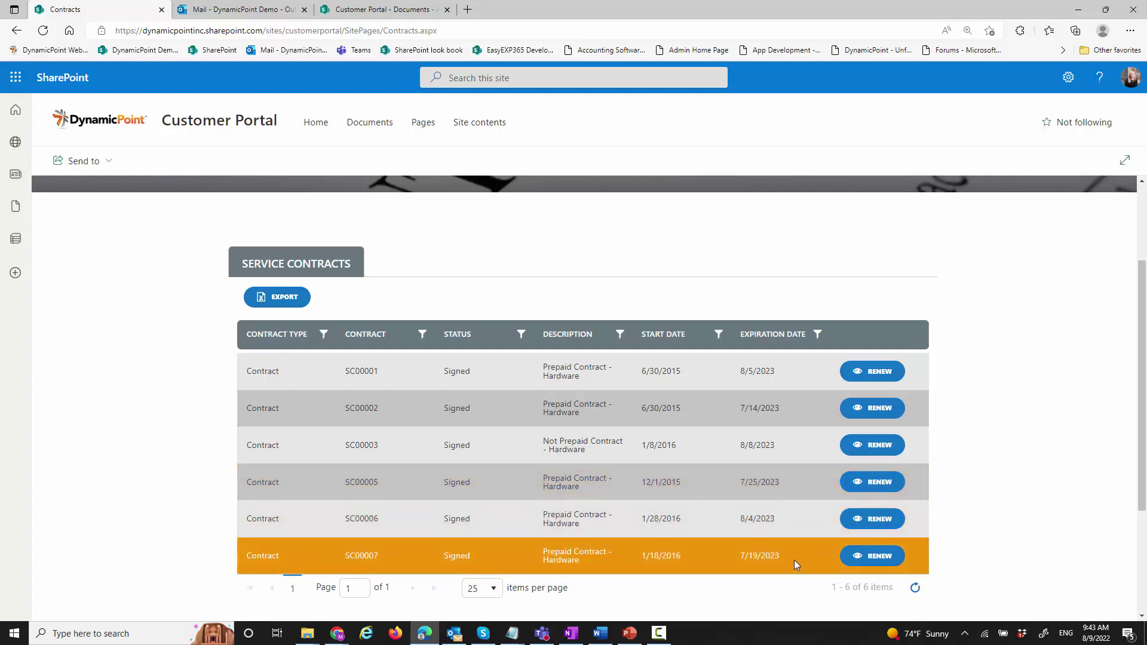
# Request renewal of contract SC00007, read the email-follow-up confirmation, and close the record
pyautogui.click(882, 561)
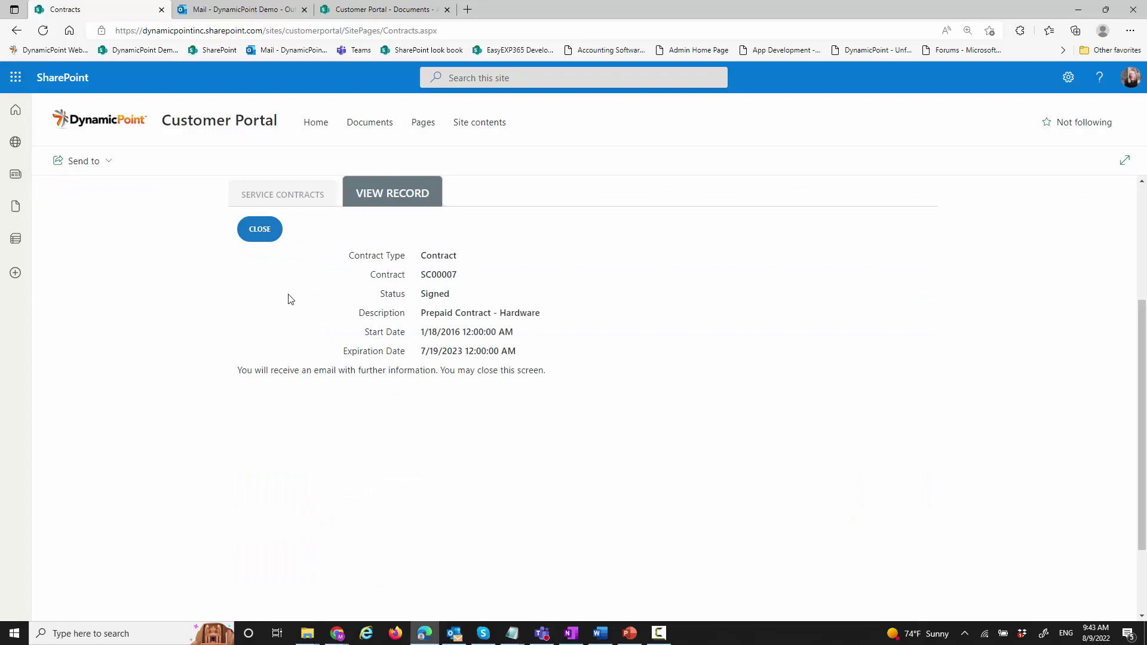
pyautogui.moveTo(553, 371); pyautogui.dragTo(241, 382)
pyautogui.click(343, 409)
pyautogui.click(263, 234)
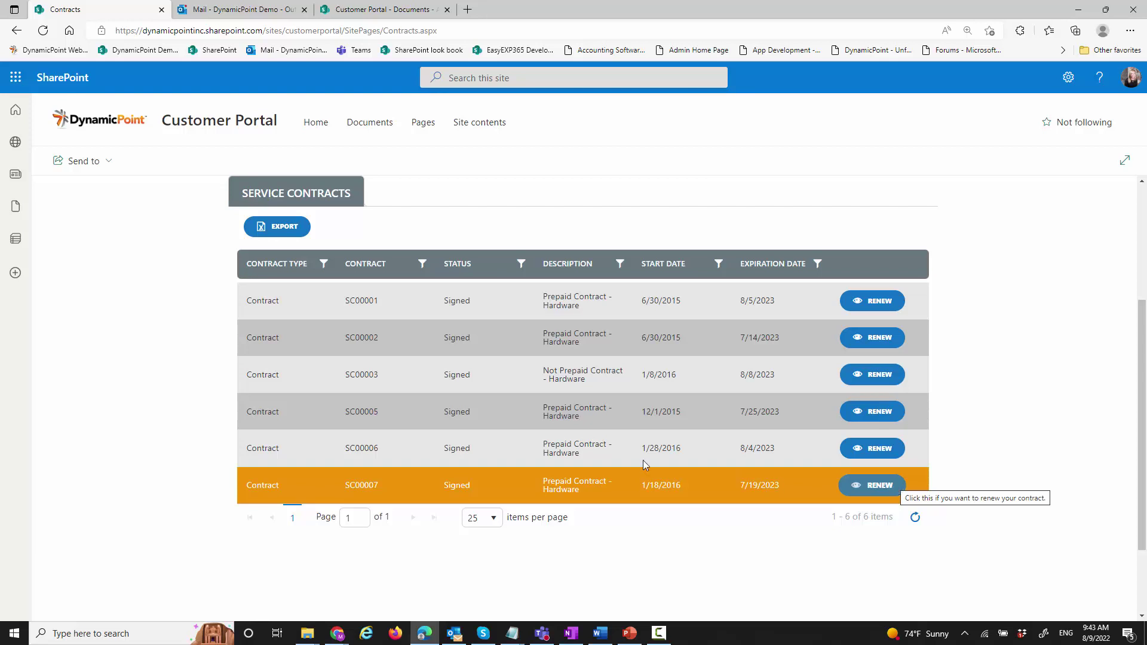
# Open the DocuSign request to sign DynamicPoint EULA.docx in a maximized Outlook window
pyautogui.click(258, 14)
pyautogui.click(338, 193)
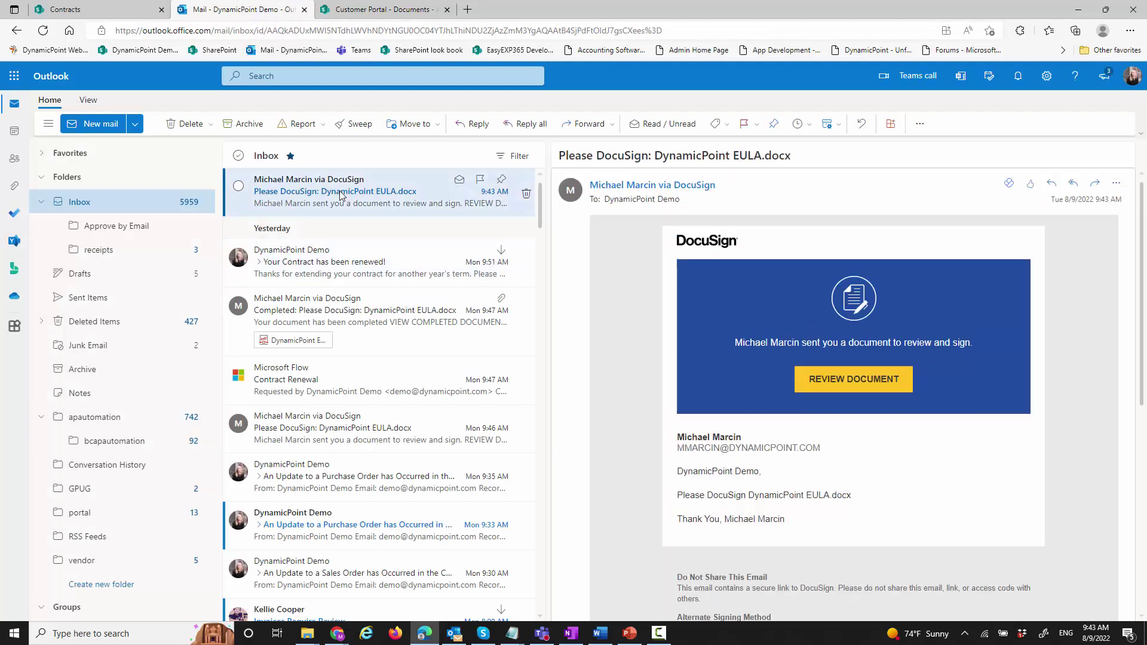
pyautogui.doubleClick(340, 195)
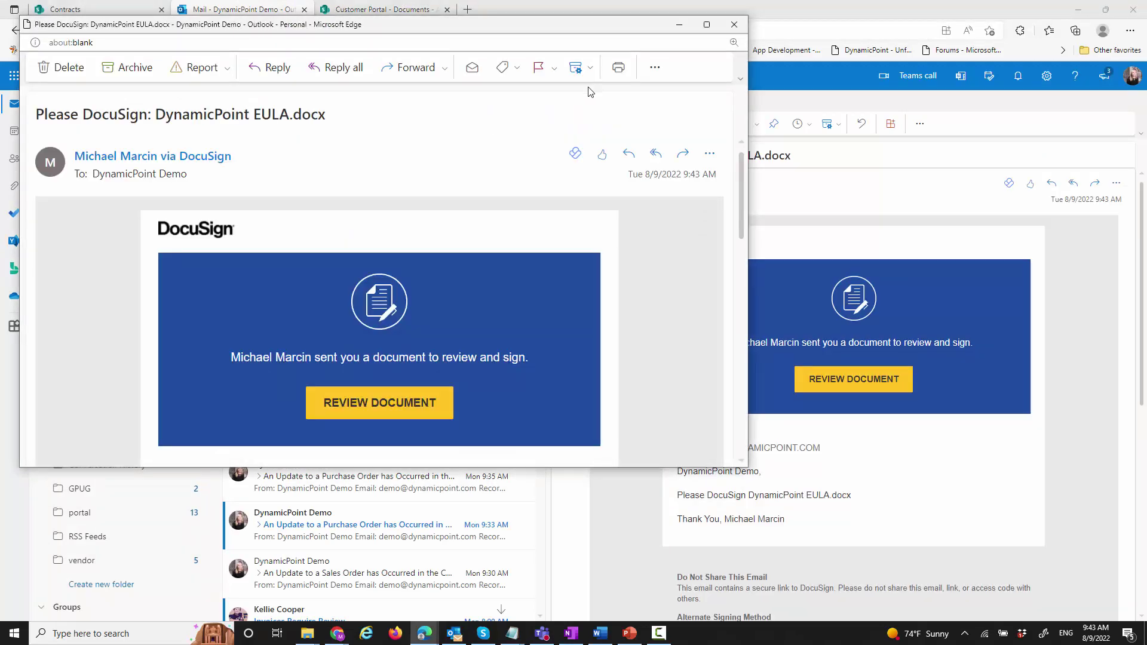
pyautogui.click(707, 24)
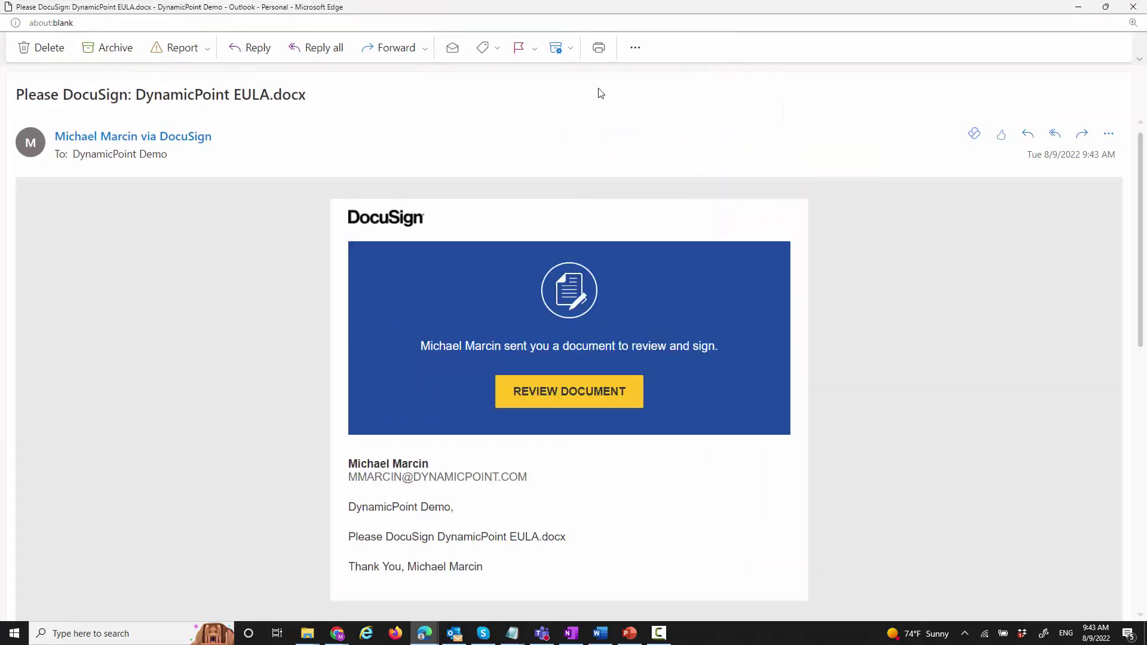
pyautogui.scroll(-2, 392, 357)
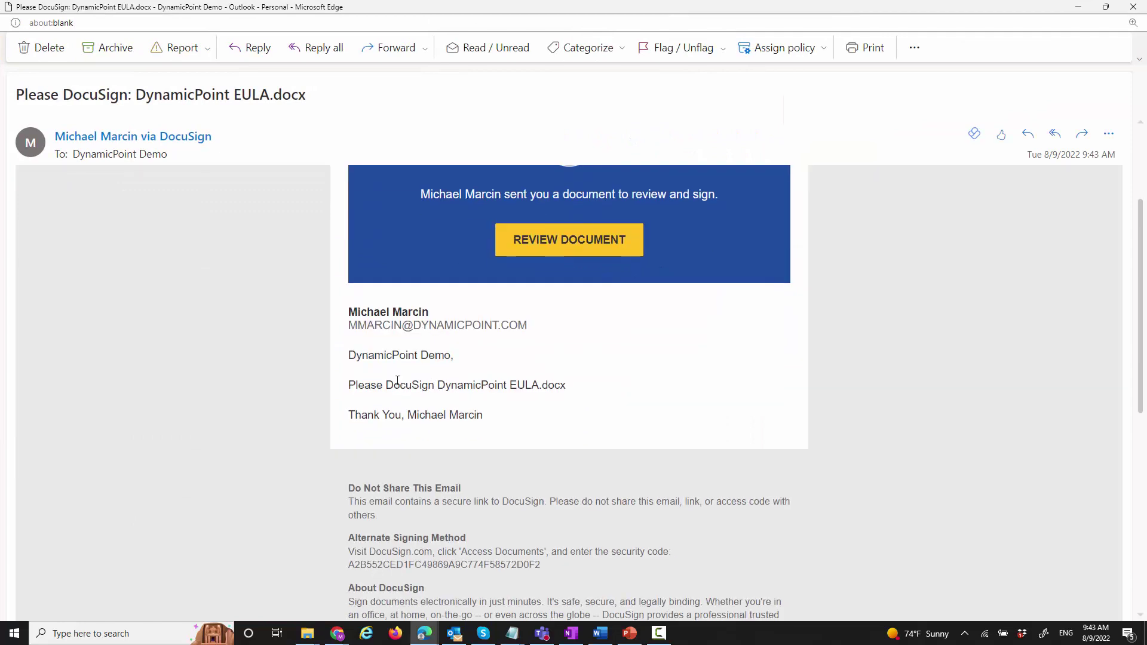
pyautogui.scroll(2, 507, 417)
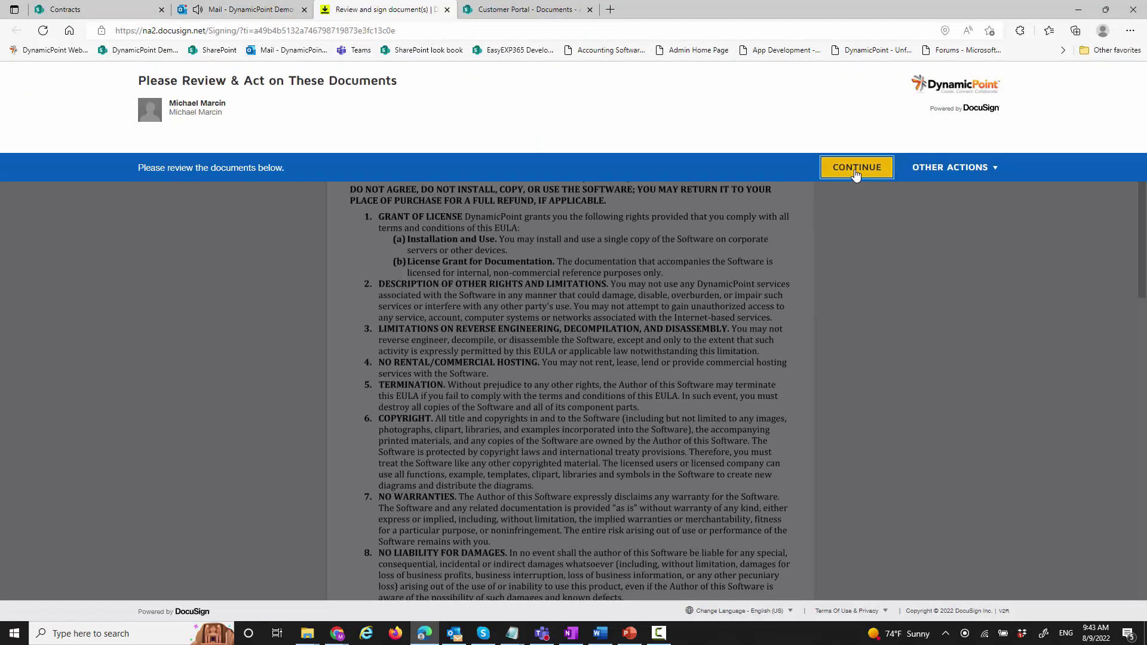
# Sign the EULA's Customer block with signature, printed name and date 8/9/2022, then finish
pyautogui.click(856, 169)
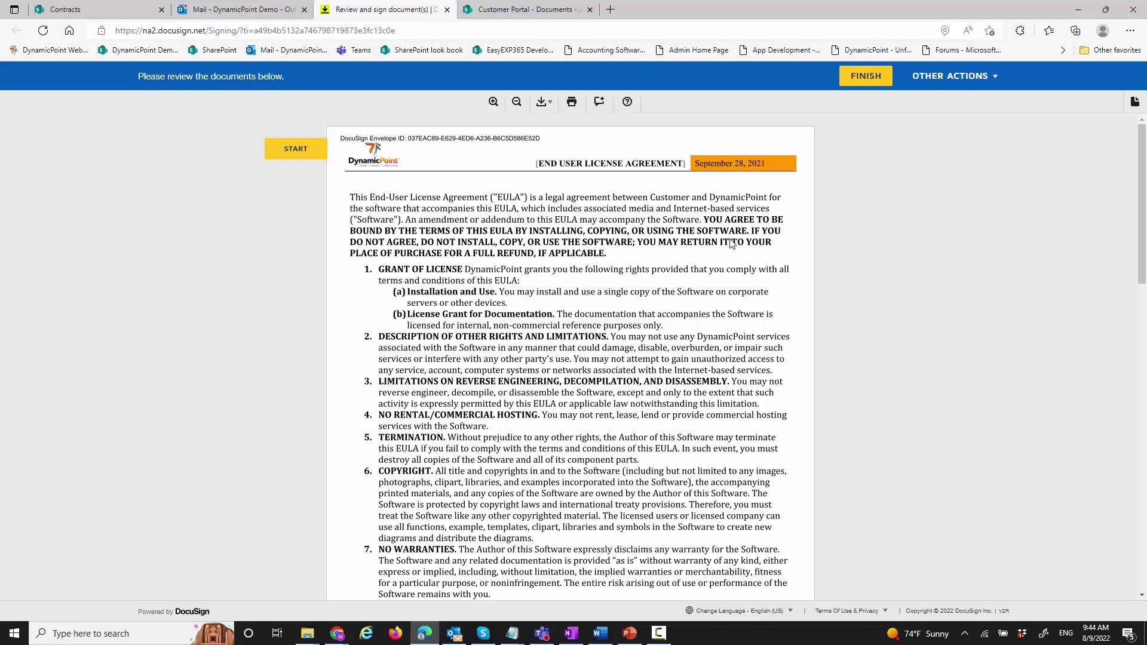
pyautogui.scroll(-10, 731, 243)
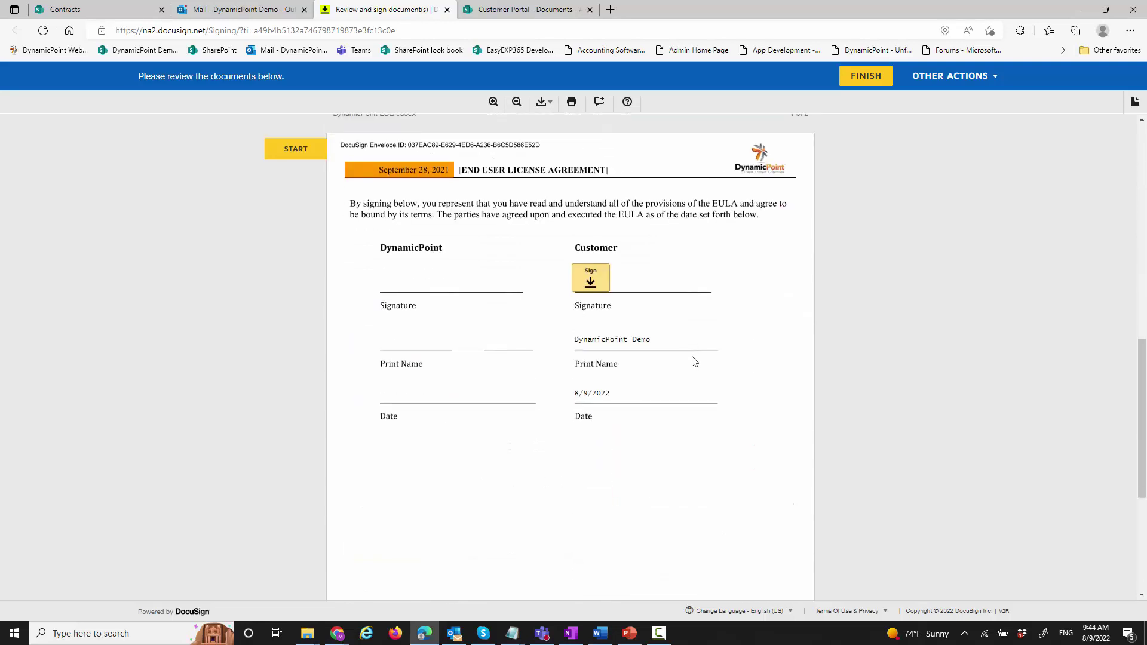
pyautogui.click(589, 287)
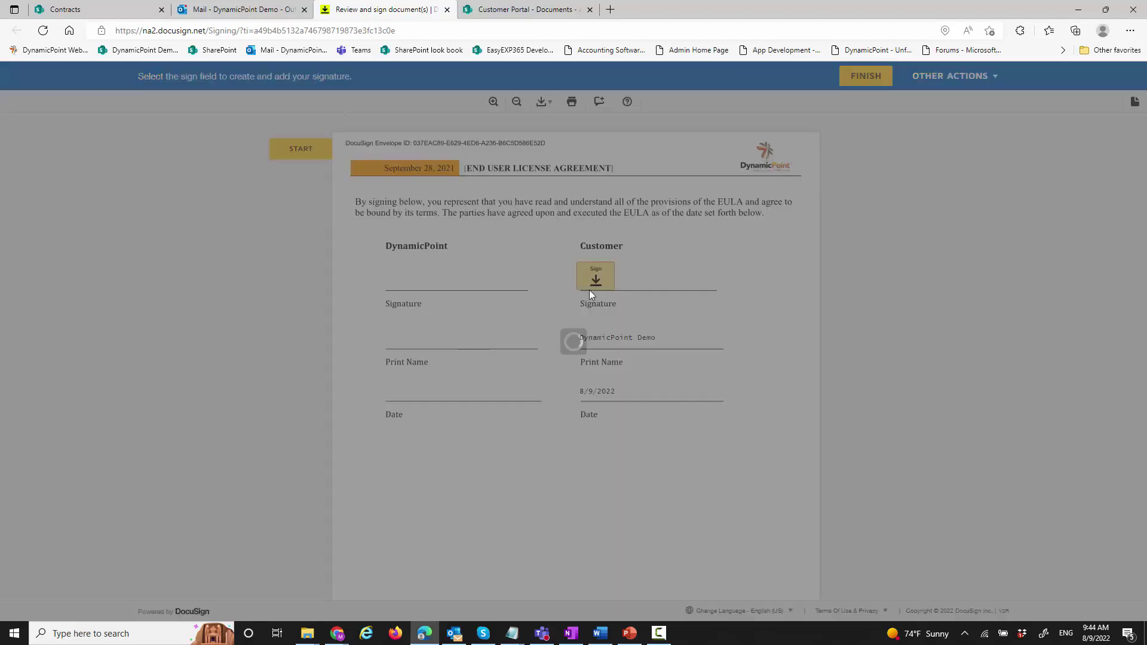
pyautogui.click(357, 381)
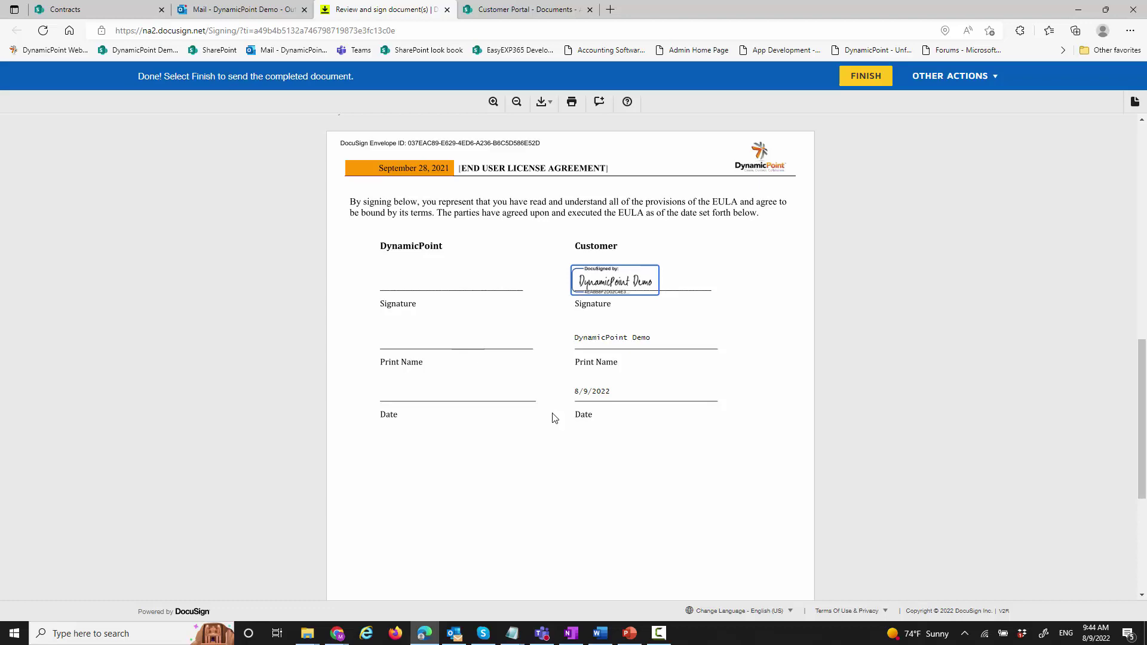
pyautogui.scroll(10, 555, 418)
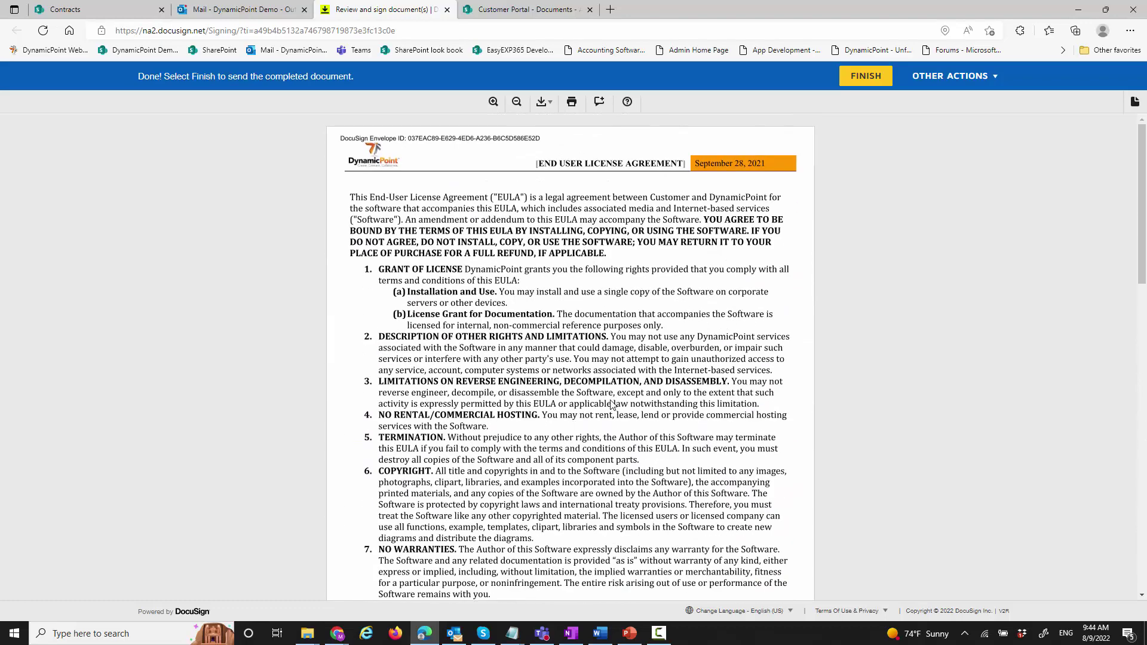
pyautogui.scroll(-10, 612, 407)
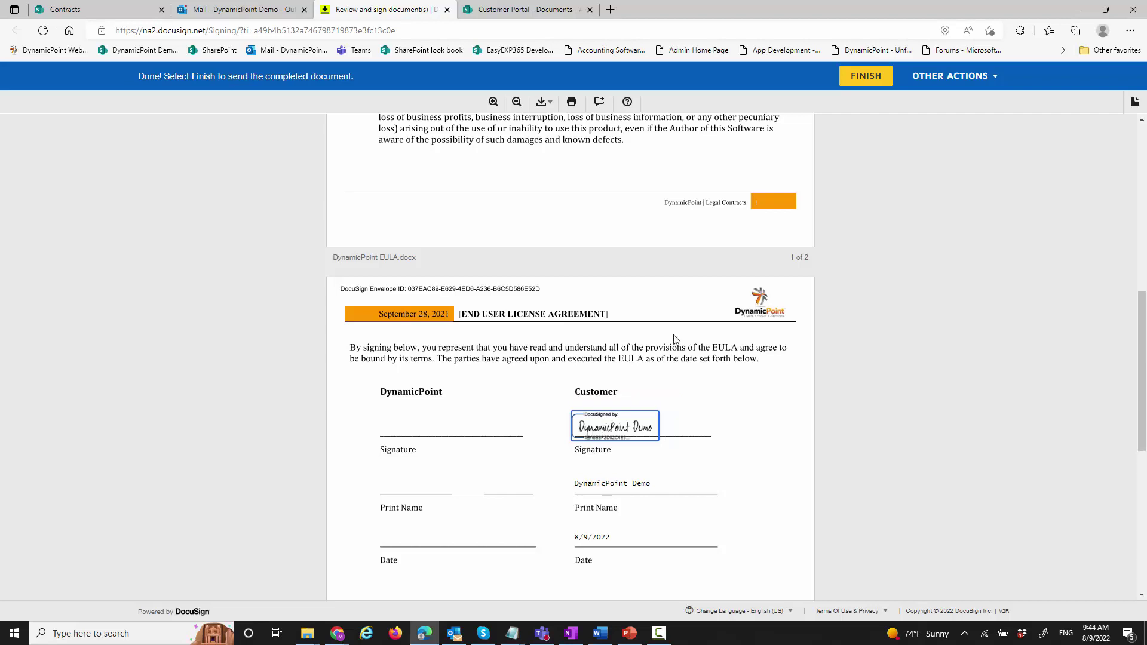
pyautogui.click(866, 76)
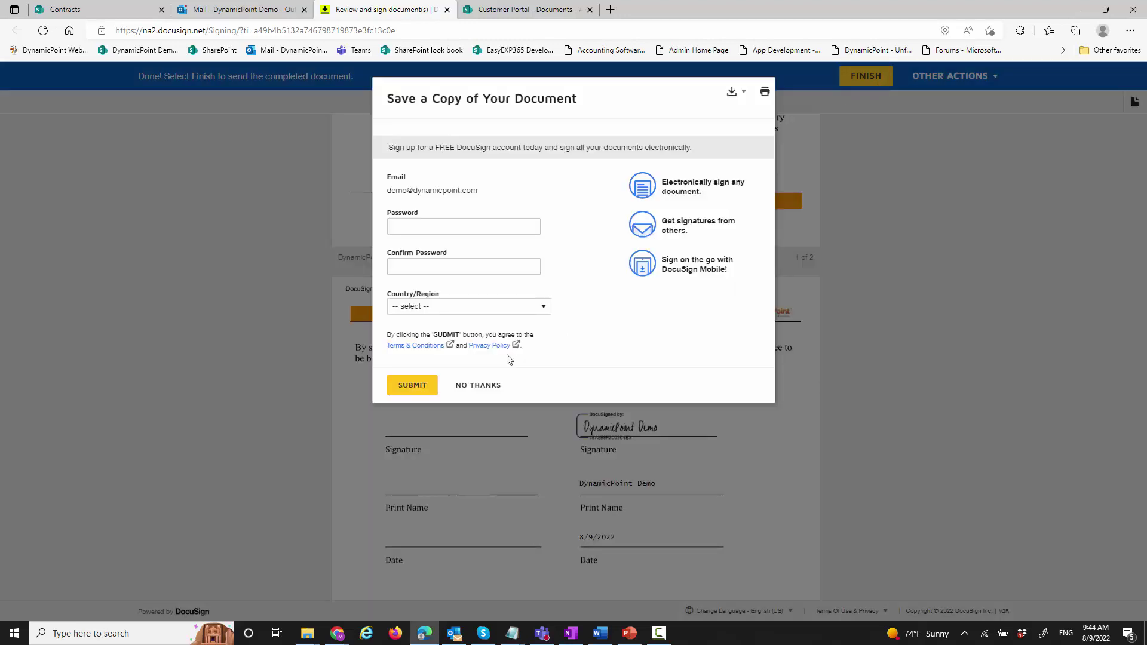
# Decline saving a copy of the signed EULA to reach the finished-signing confirmation
pyautogui.click(480, 394)
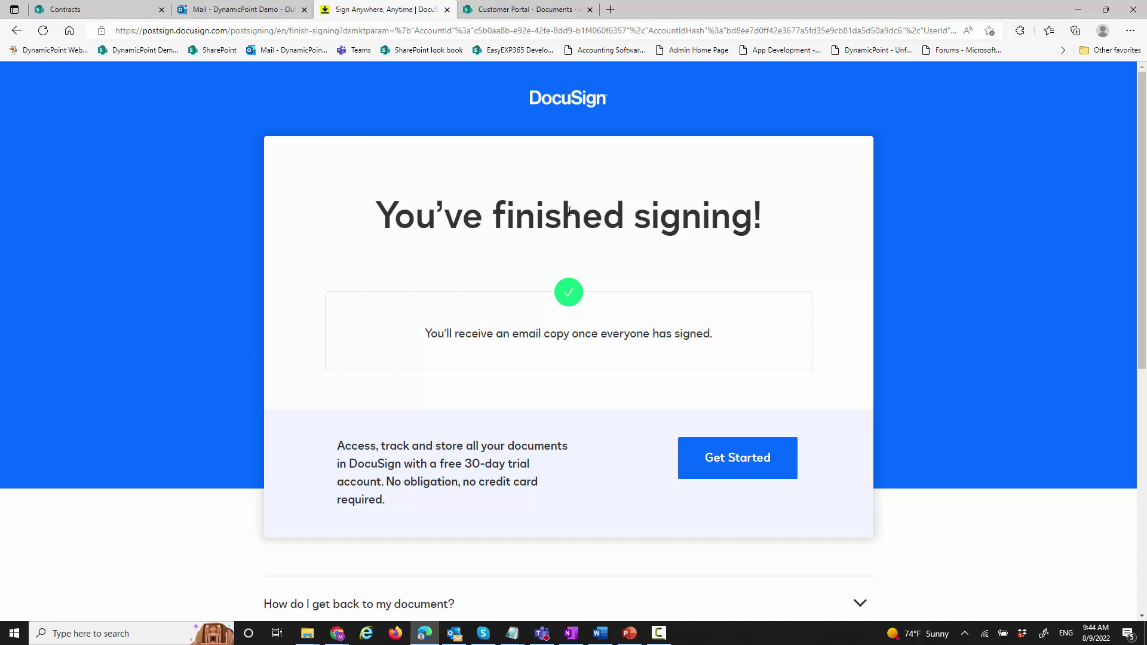
# Review the Power Automate Contract Renewal approval email in a maximized window, then close it
pyautogui.click(251, 15)
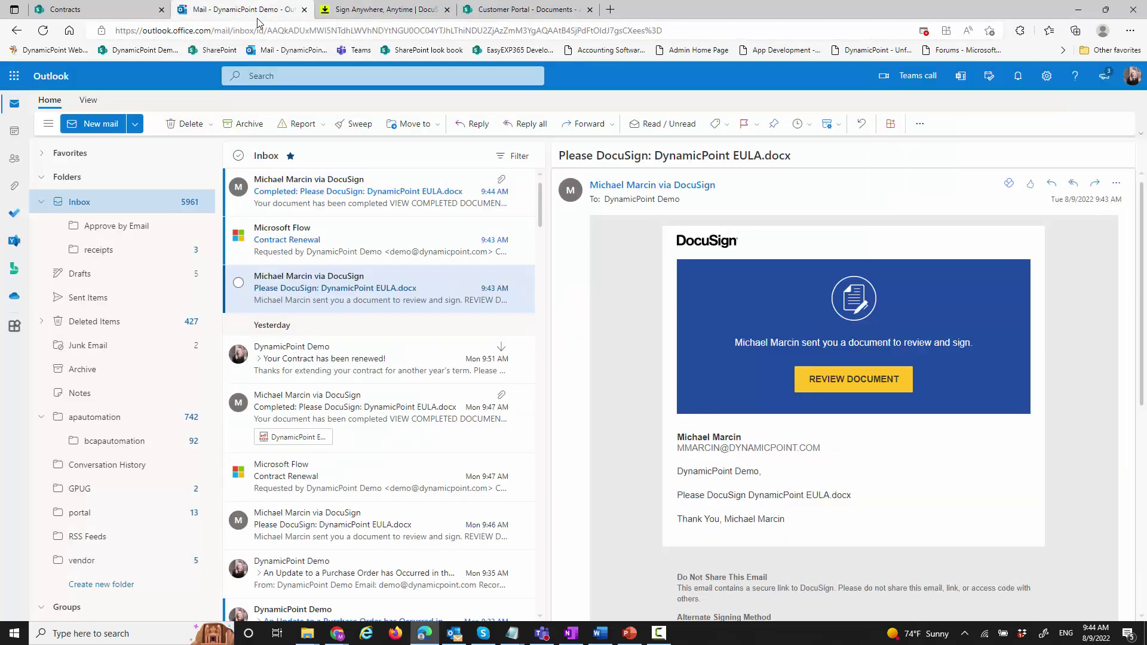
pyautogui.doubleClick(384, 252)
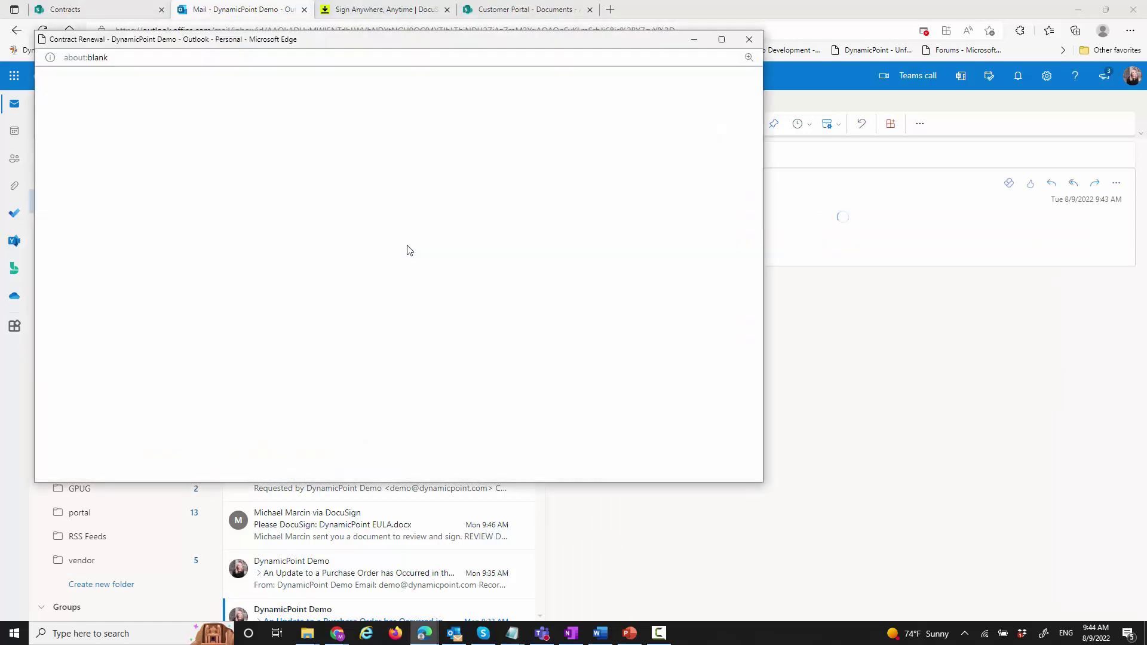
pyautogui.click(722, 39)
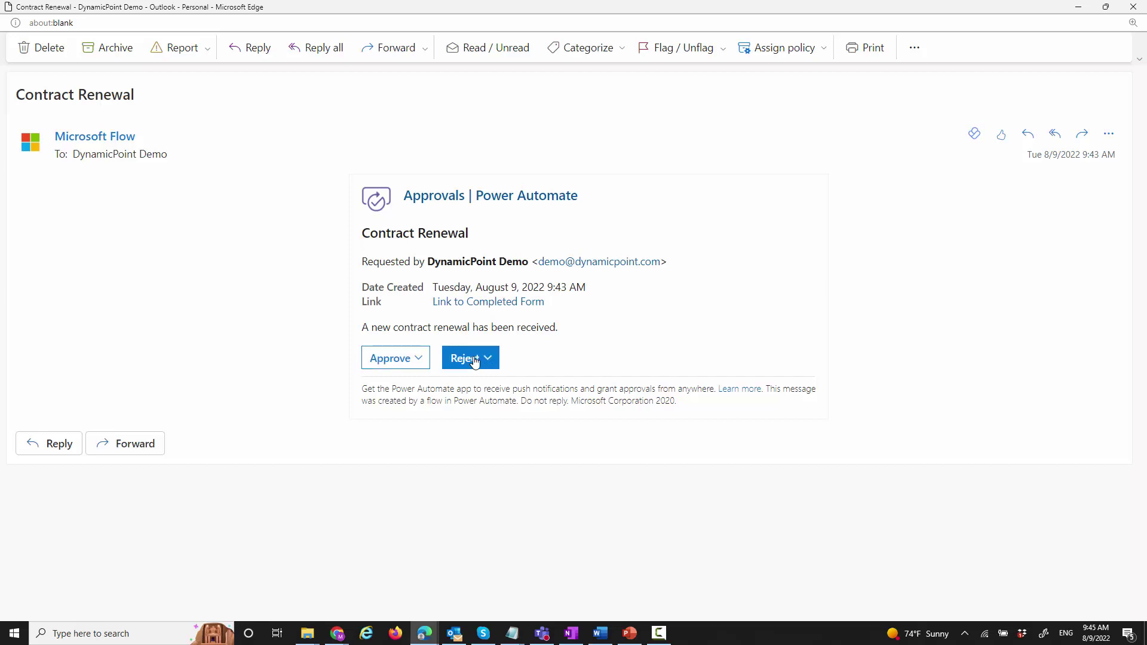
pyautogui.click(1133, 7)
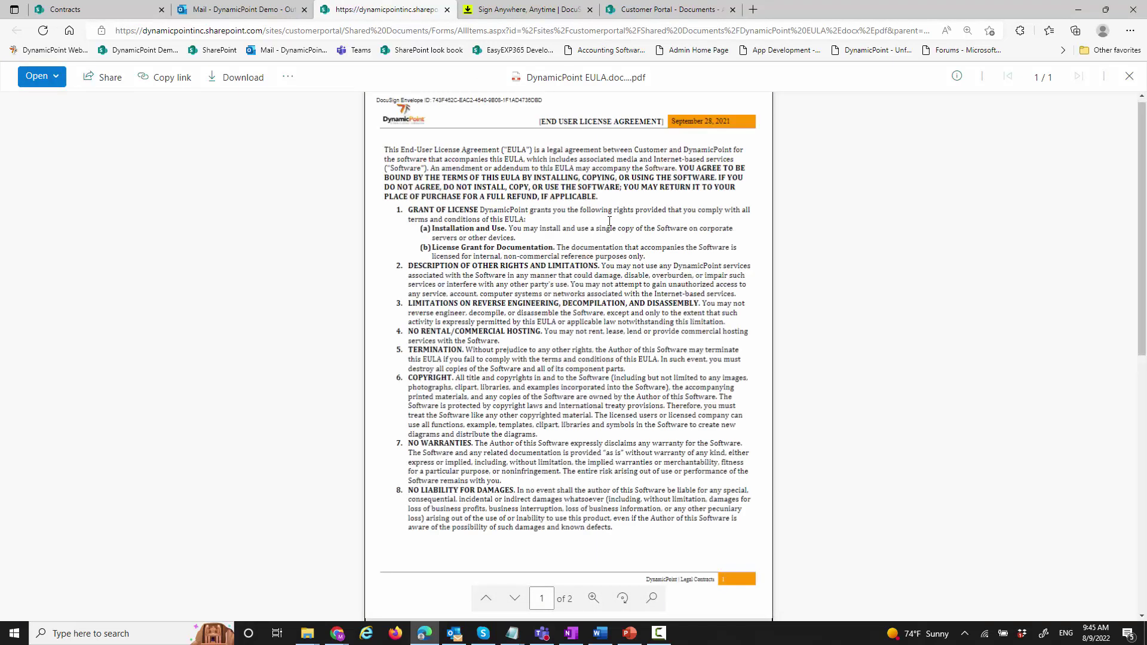
# Check the signed EULA PDF and the portal's Documents library, then return to the renewal email
pyautogui.scroll(-5, 609, 221)
pyautogui.scroll(5, 603, 258)
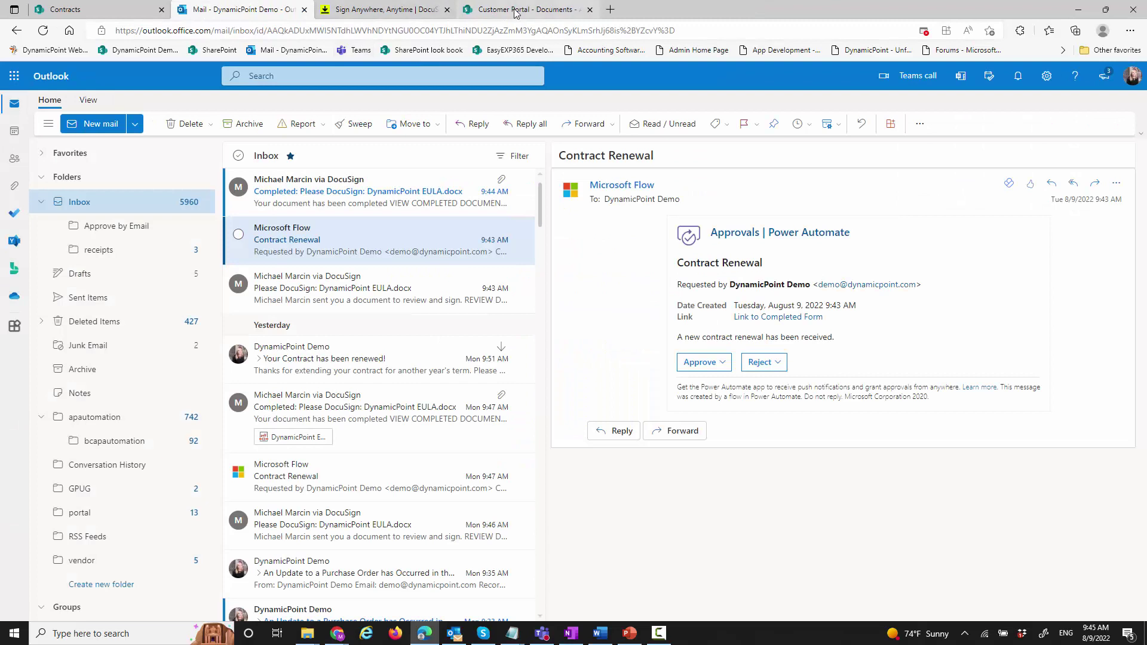
pyautogui.click(526, 16)
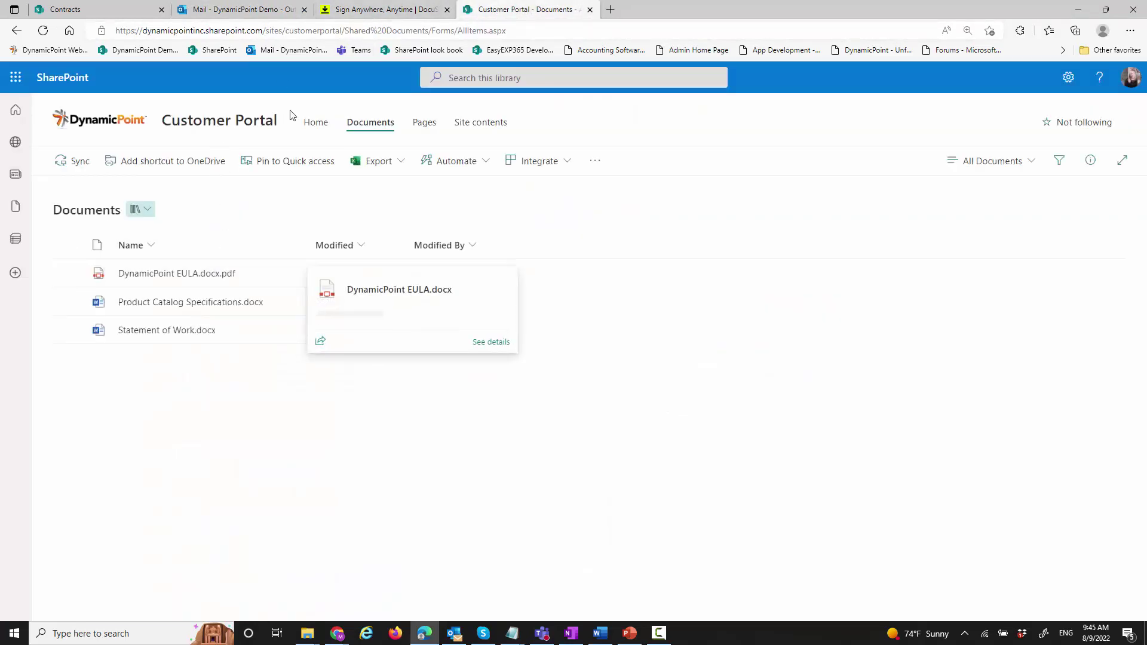
pyautogui.click(274, 16)
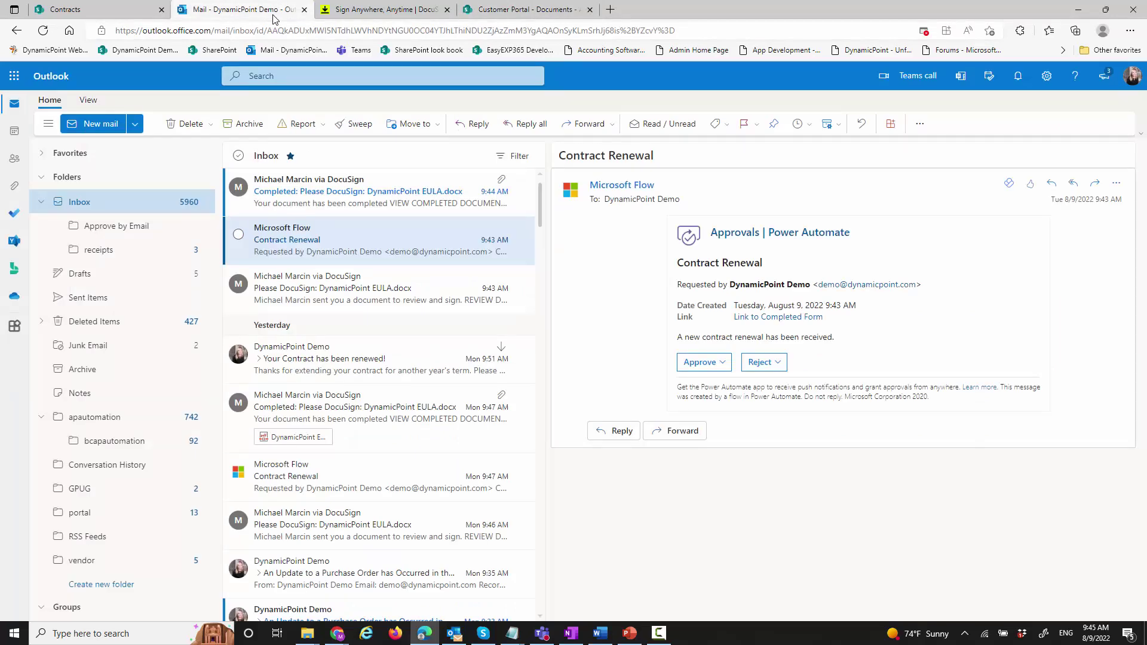
# Approve the Contract Renewal with comment 'This looks good' and read the renewal confirmation email
pyautogui.click(704, 363)
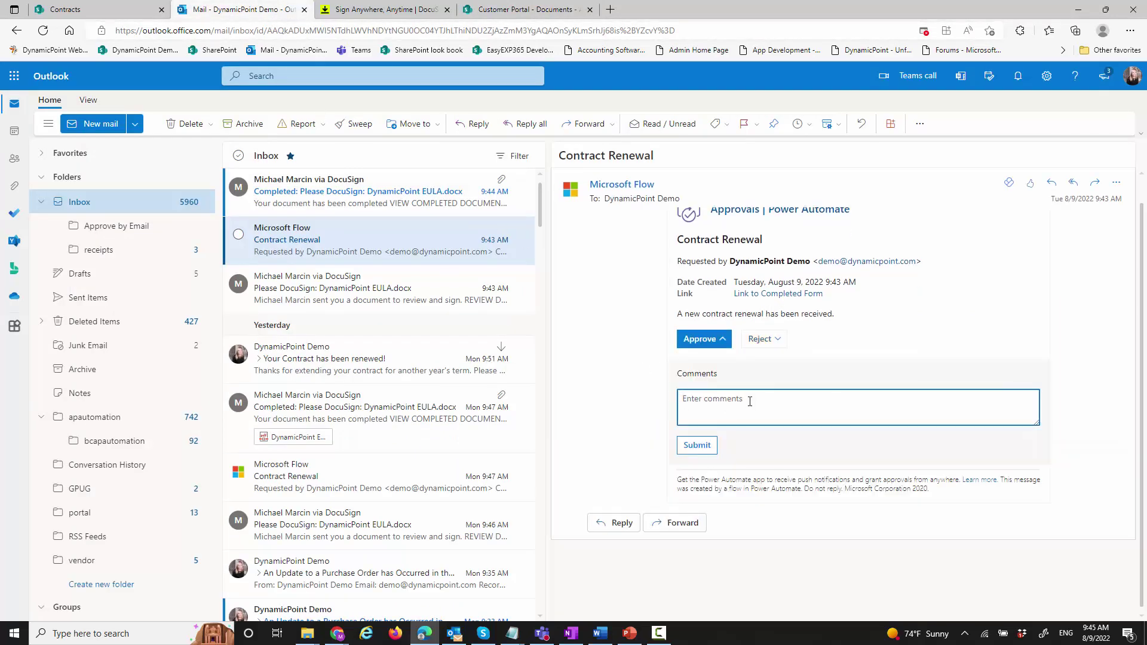
pyautogui.write('This looks good!')
pyautogui.click(708, 446)
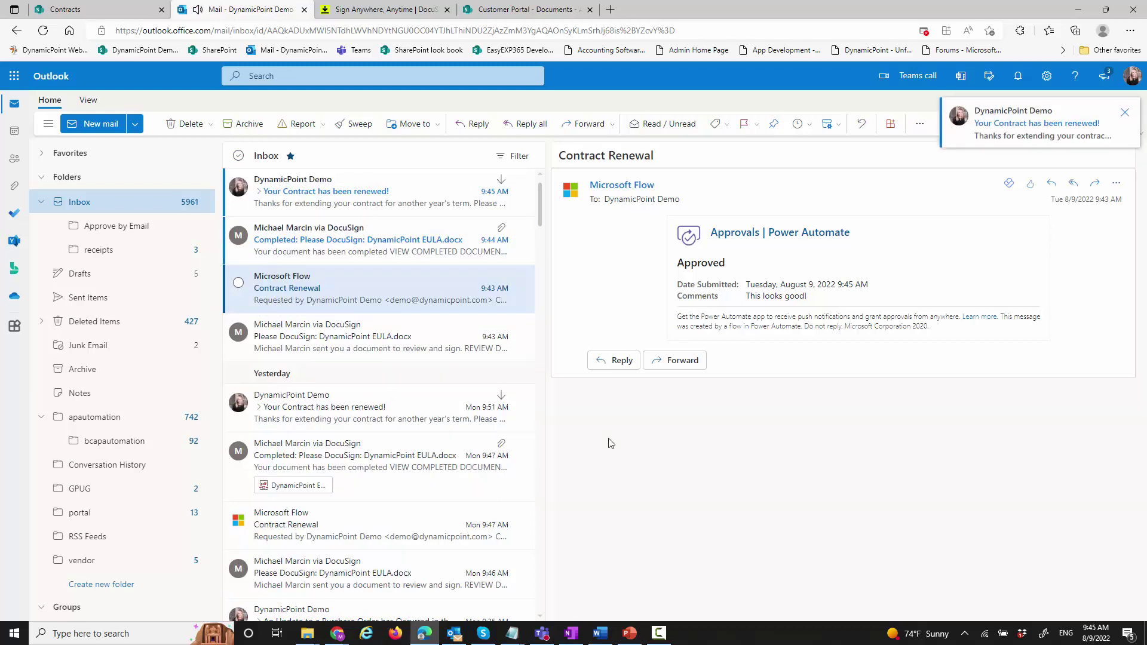
pyautogui.click(405, 200)
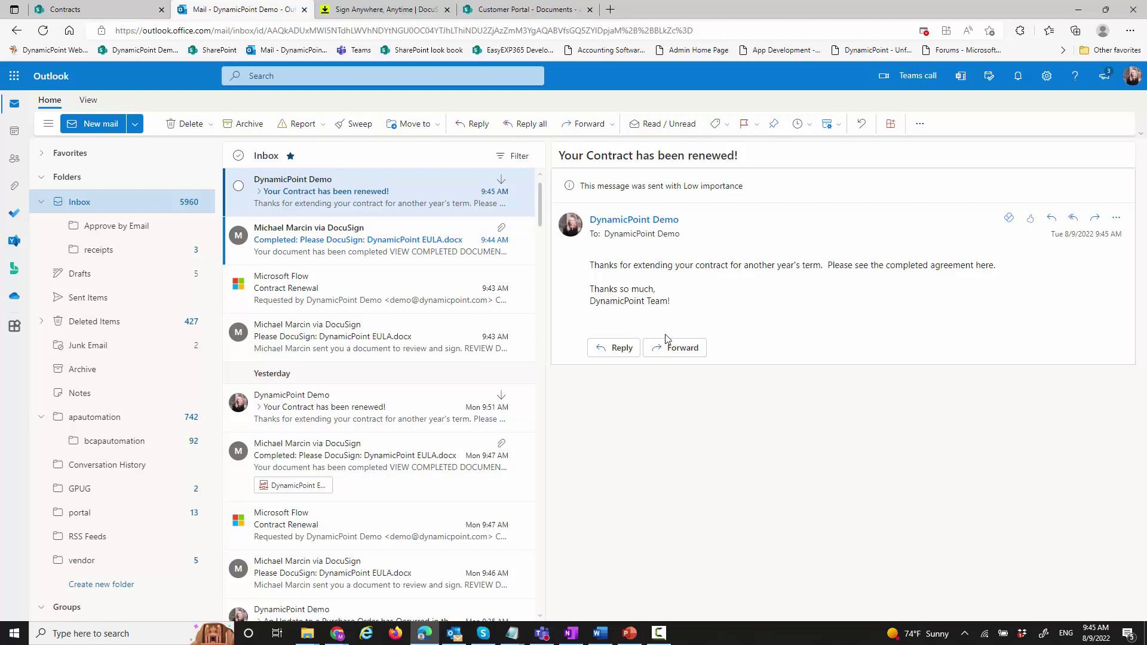
pyautogui.click(116, 18)
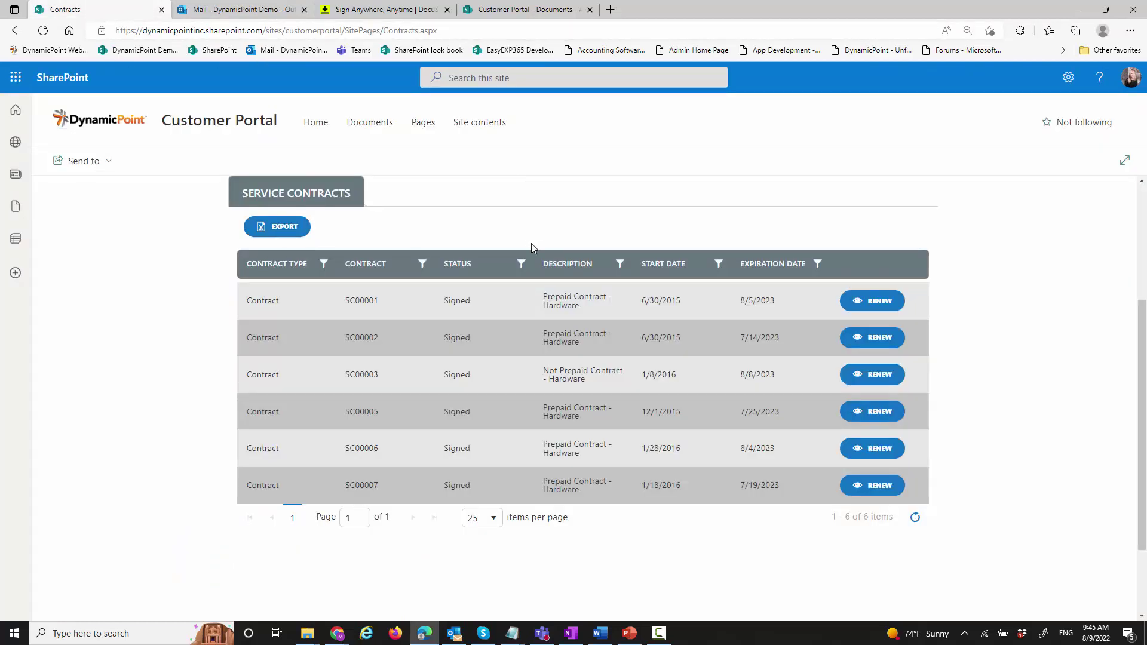
# Reload the Contracts page to see SC00007's updated 8/9/2023 expiration date
pyautogui.scroll(1, 533, 250)
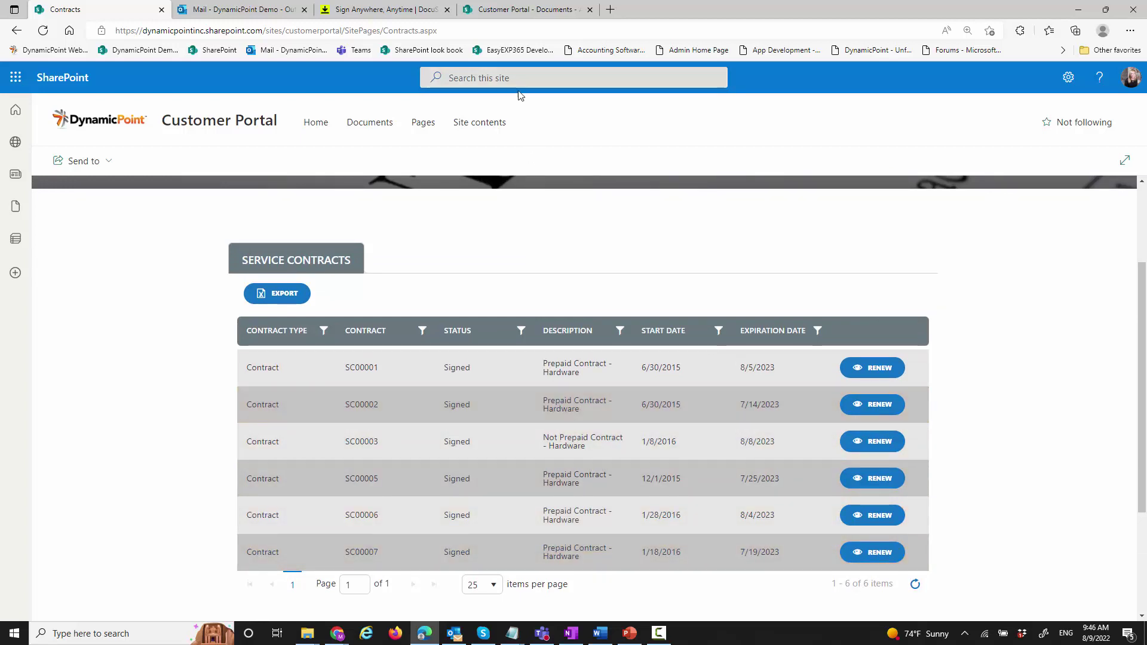
pyautogui.click(534, 32)
pyautogui.press('Return')
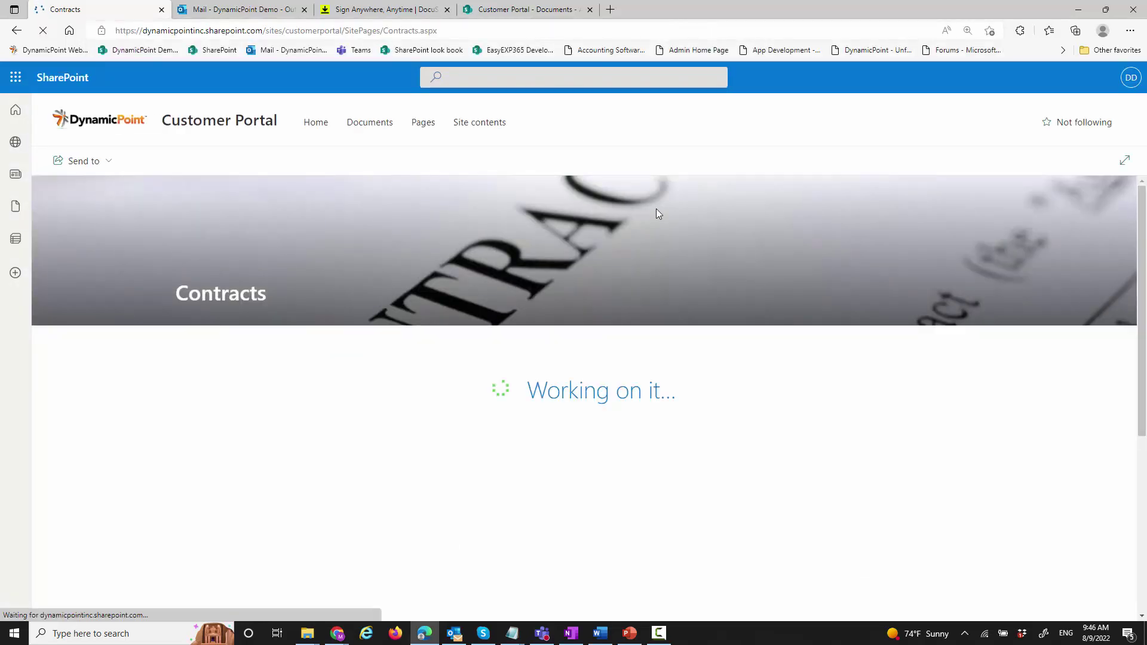
pyautogui.scroll(-2, 681, 251)
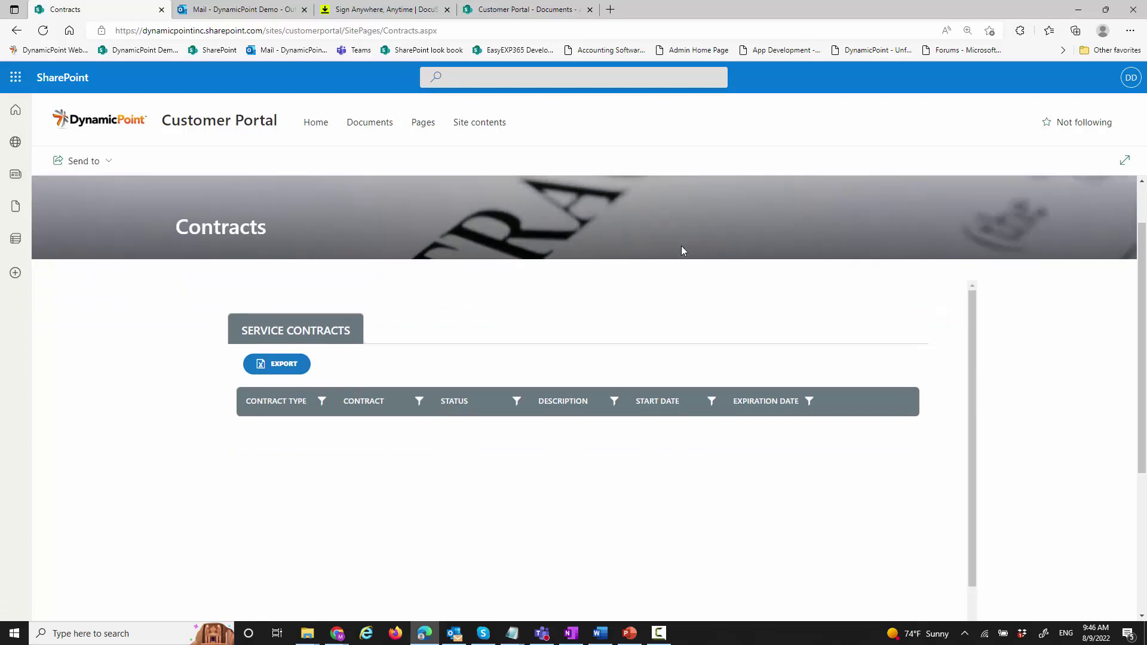